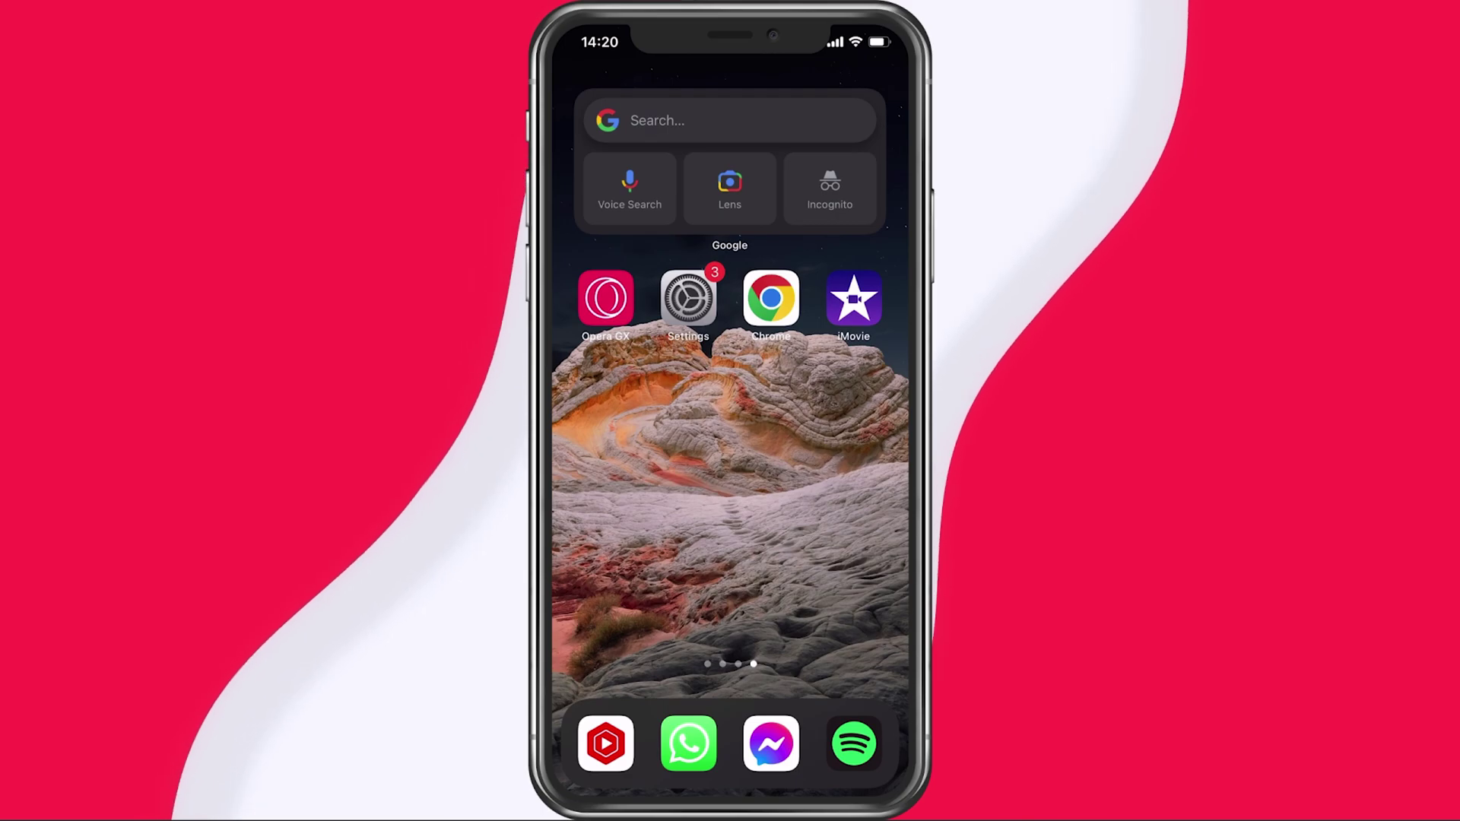
Open General > iPhone Storage to see 116,2 GB of 256 GB used and apps ranked by size.
click(688, 300)
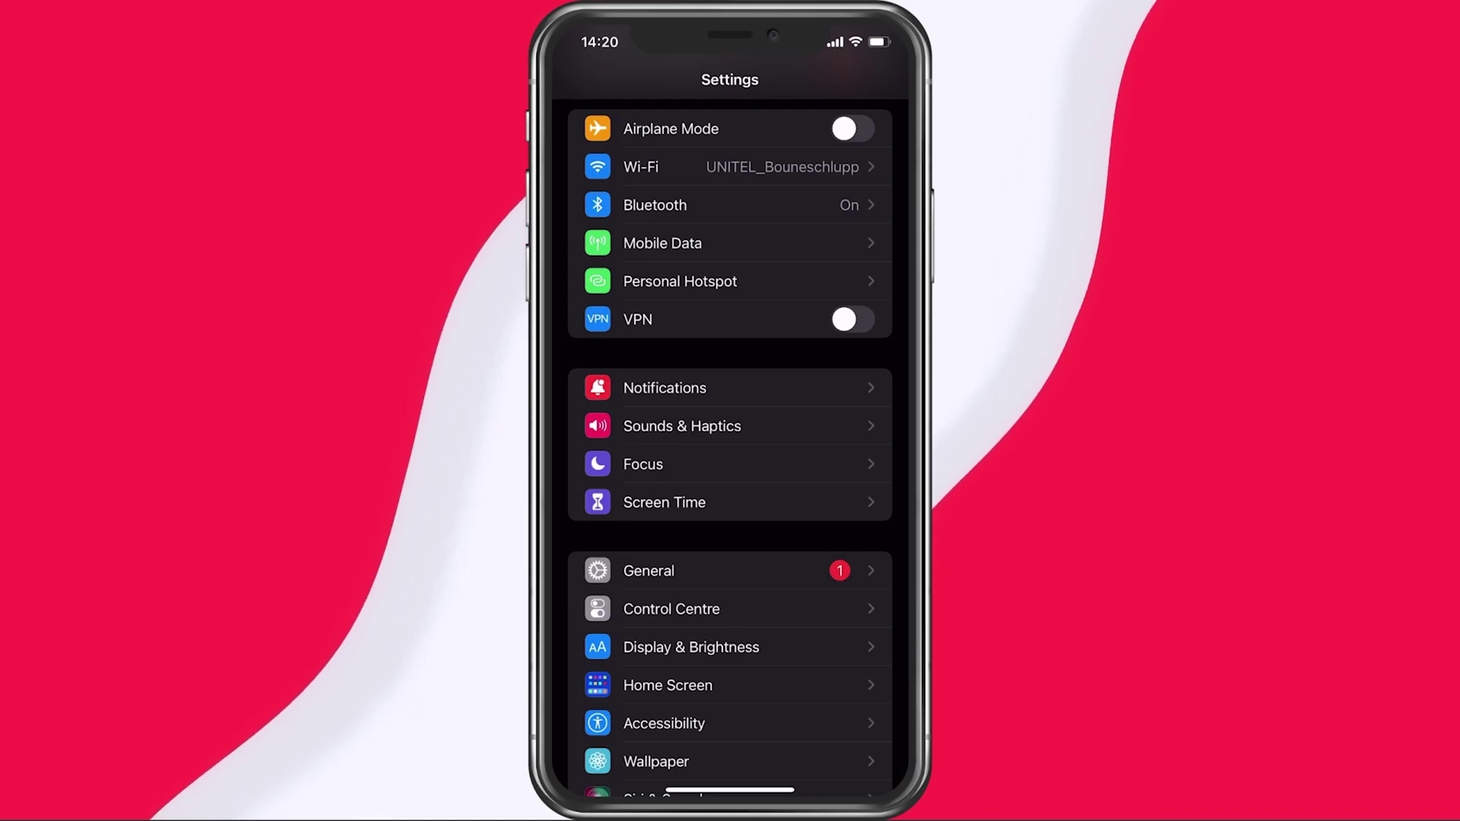
scroll(731, 456, down, 5)
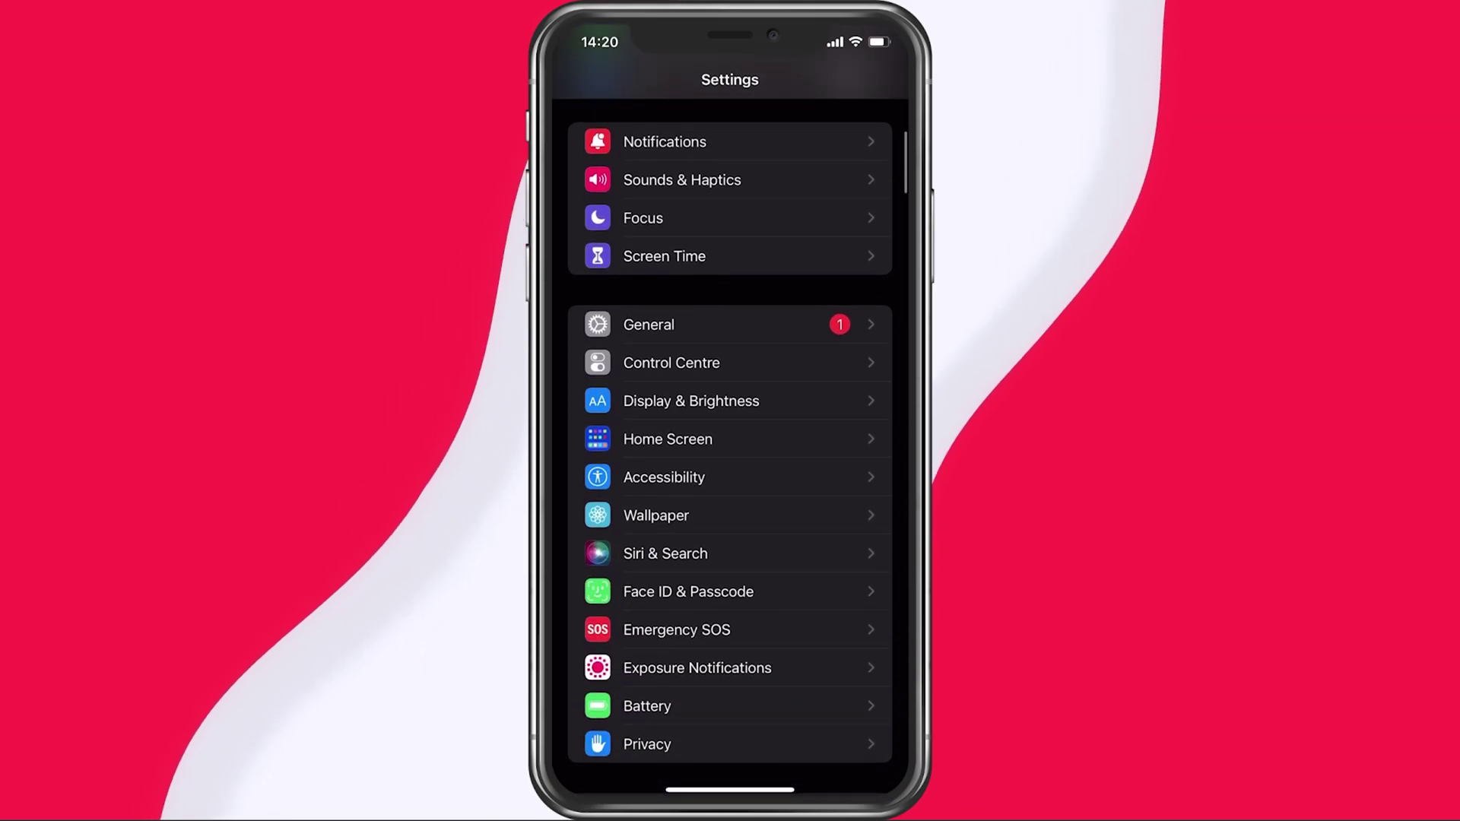
click(730, 324)
click(730, 385)
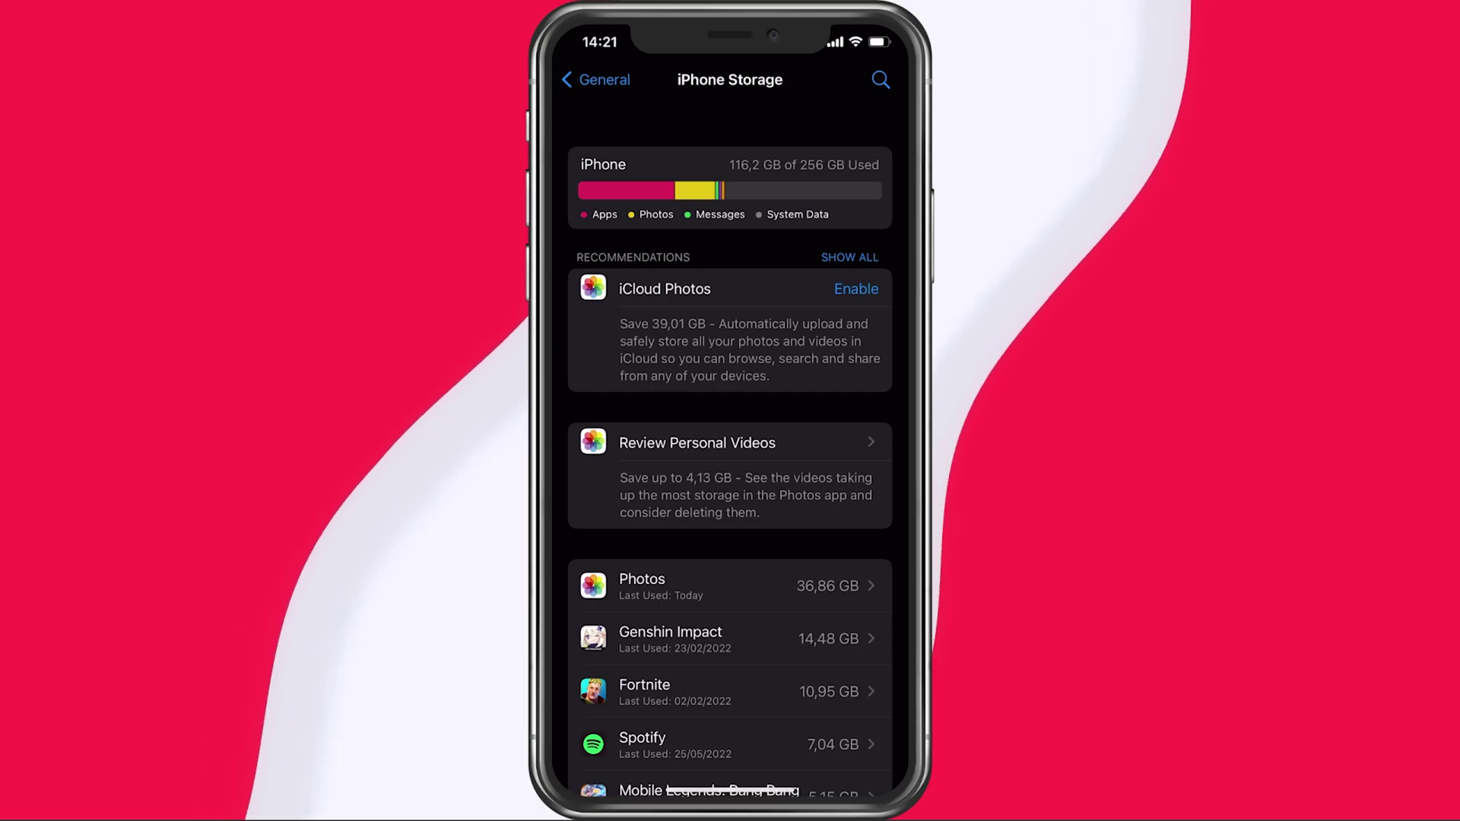
scroll(730, 456, down, 3)
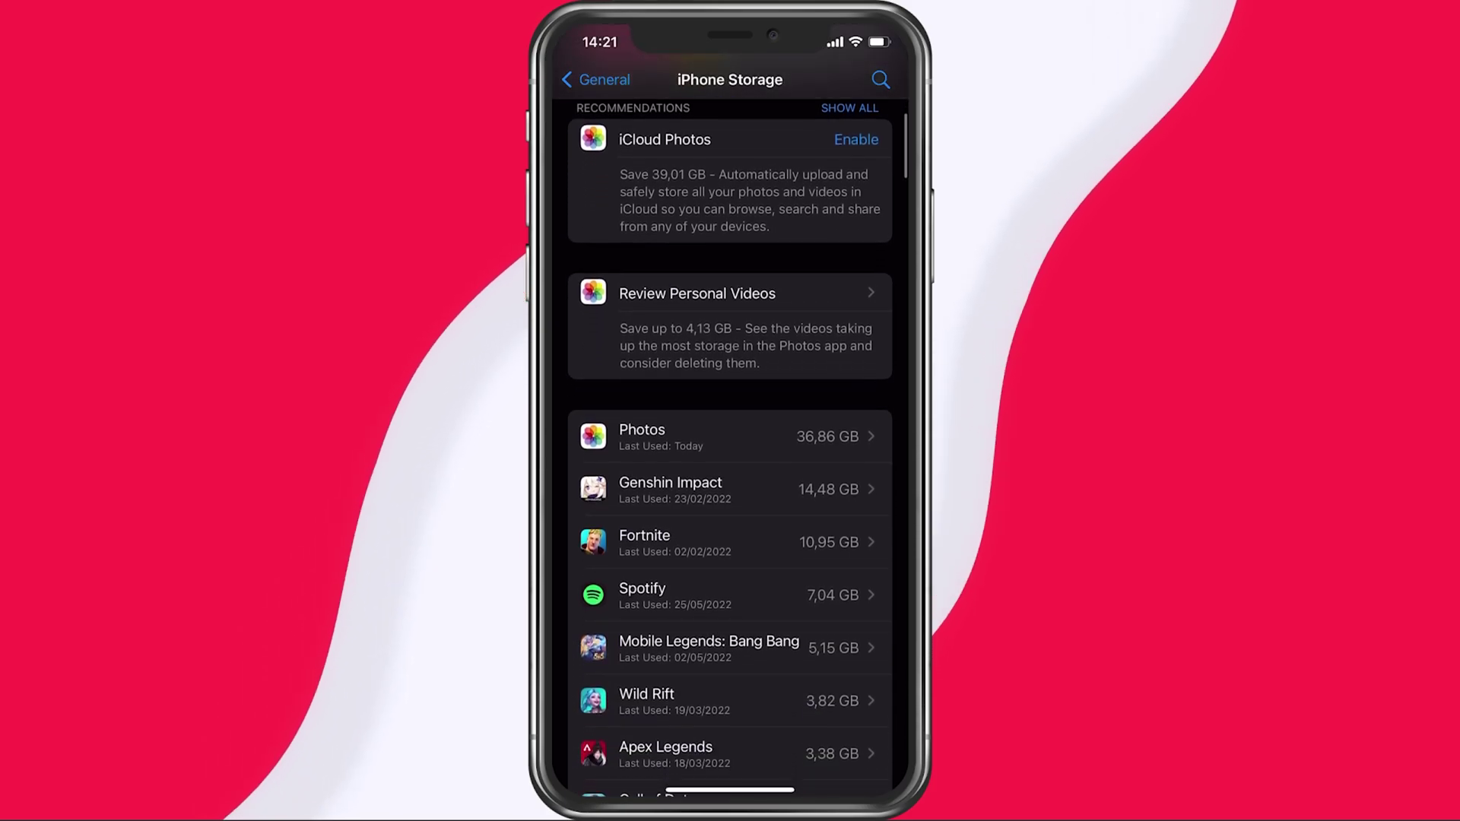
scroll(730, 456, down, 3)
scroll(730, 456, up, 6)
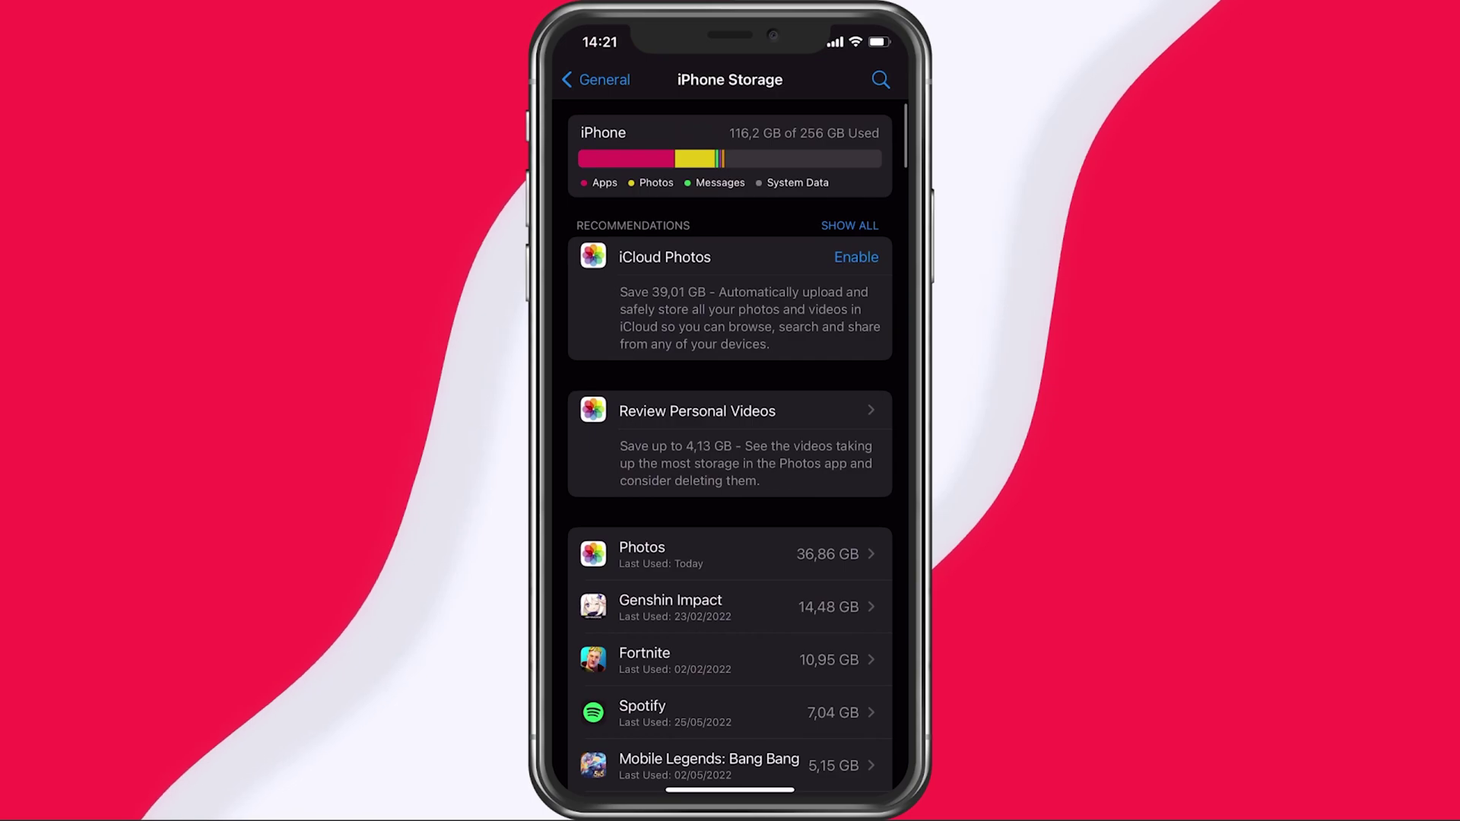
scroll(729, 457, up, 2)
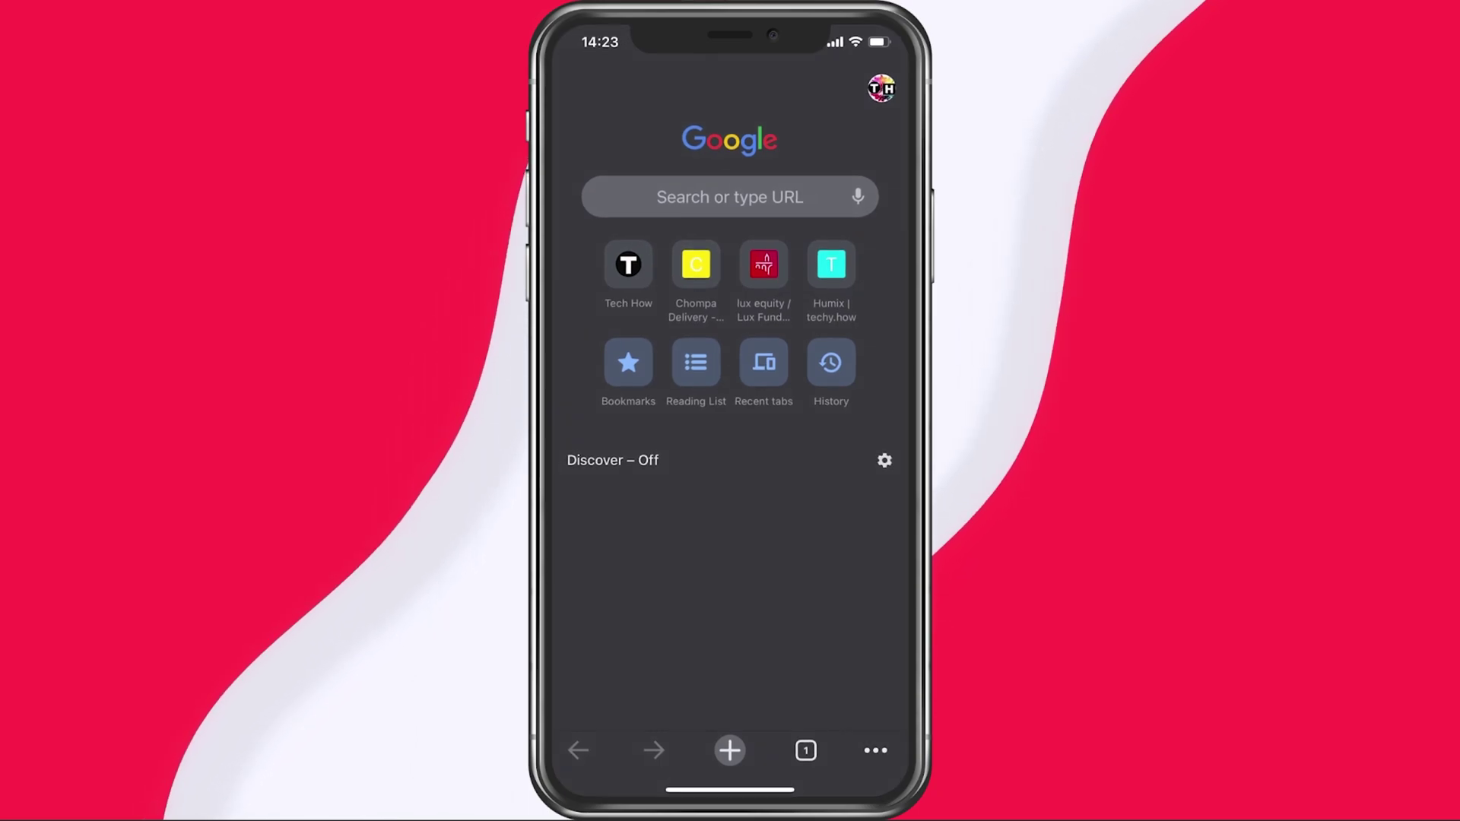
Set Chrome's Clear Browsing Data to All time with cookies and cached files, without browsing history.
click(875, 749)
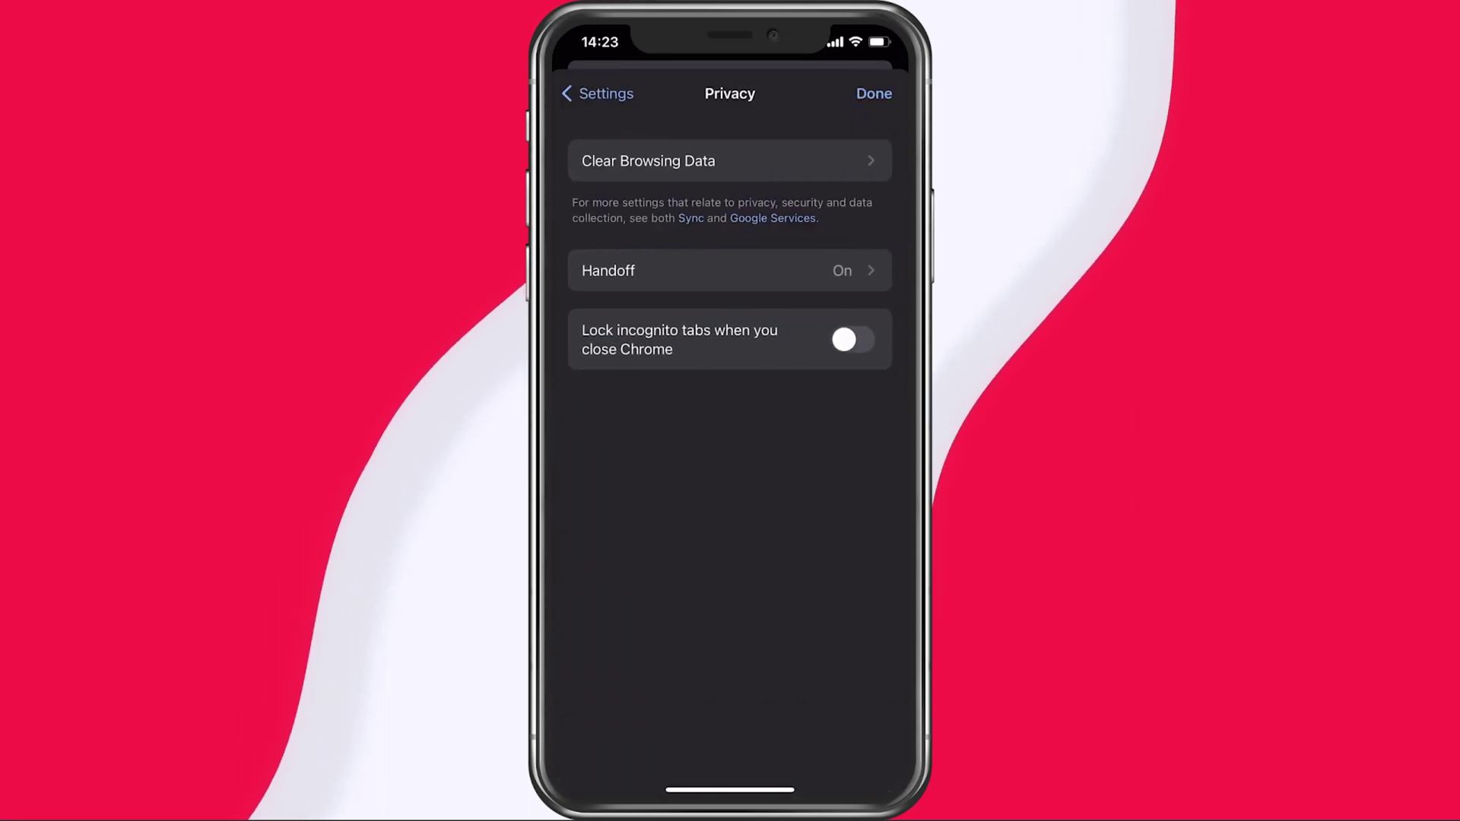
click(730, 161)
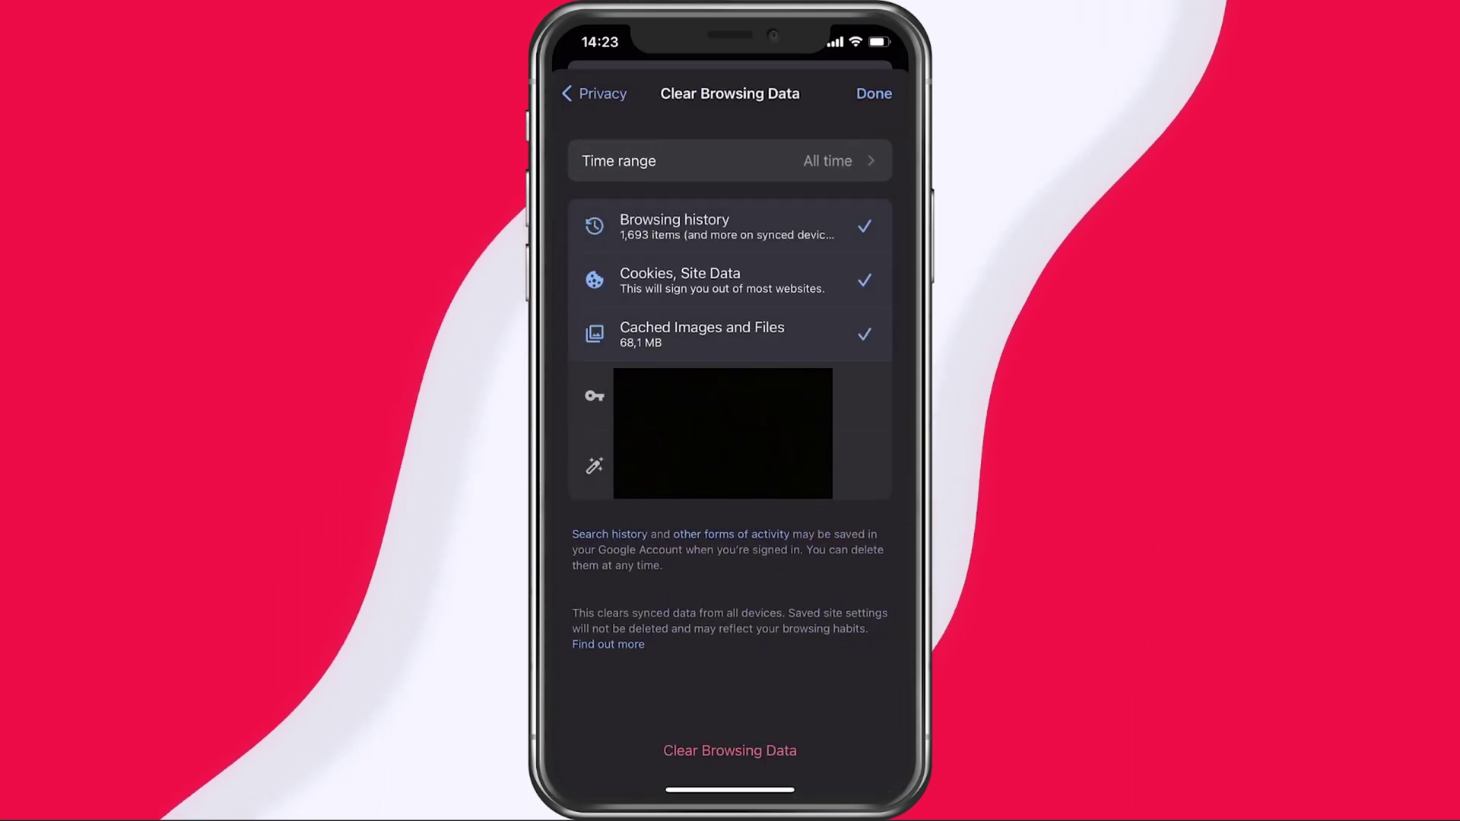
click(730, 161)
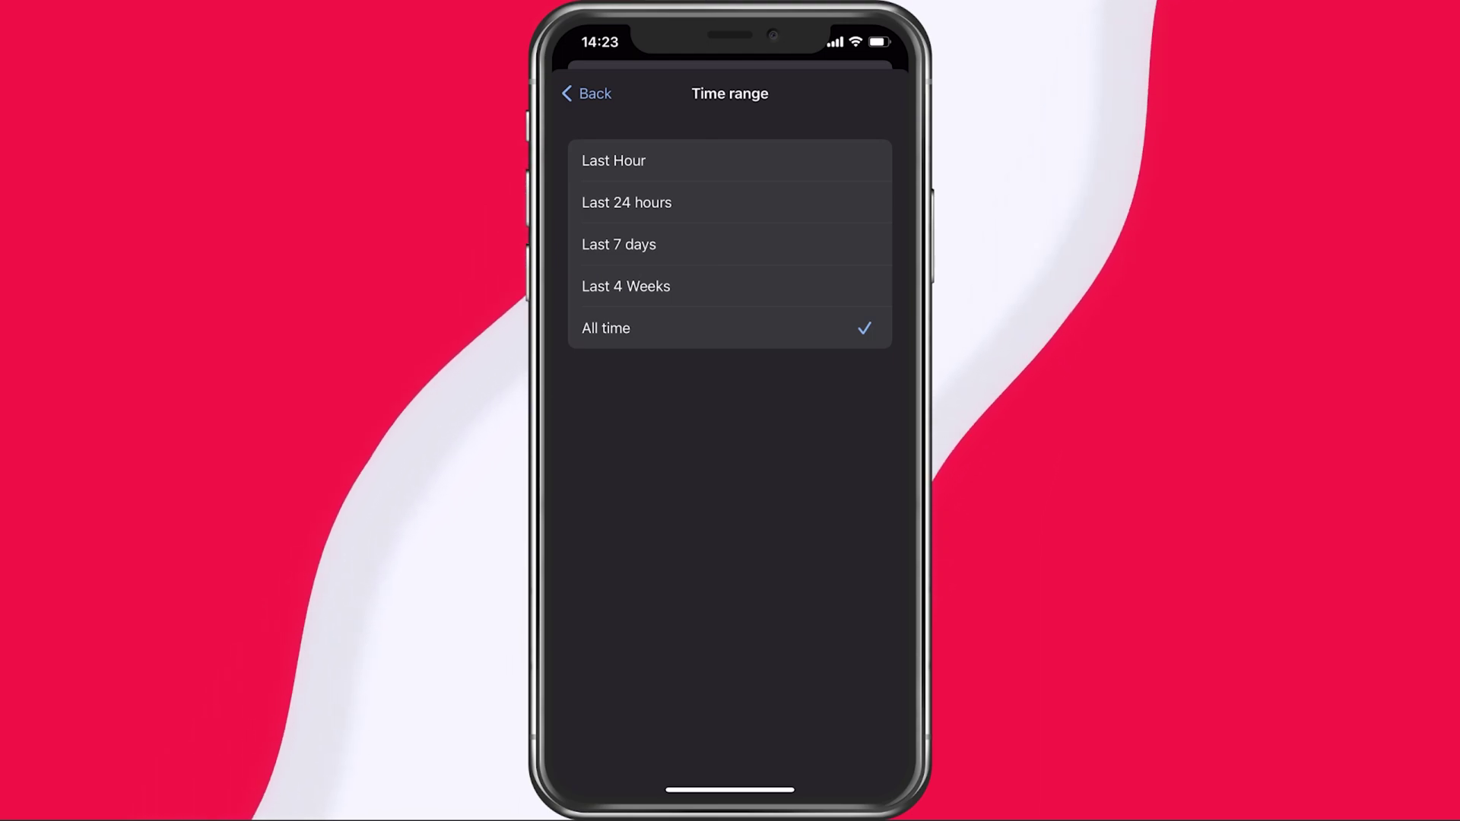
click(588, 93)
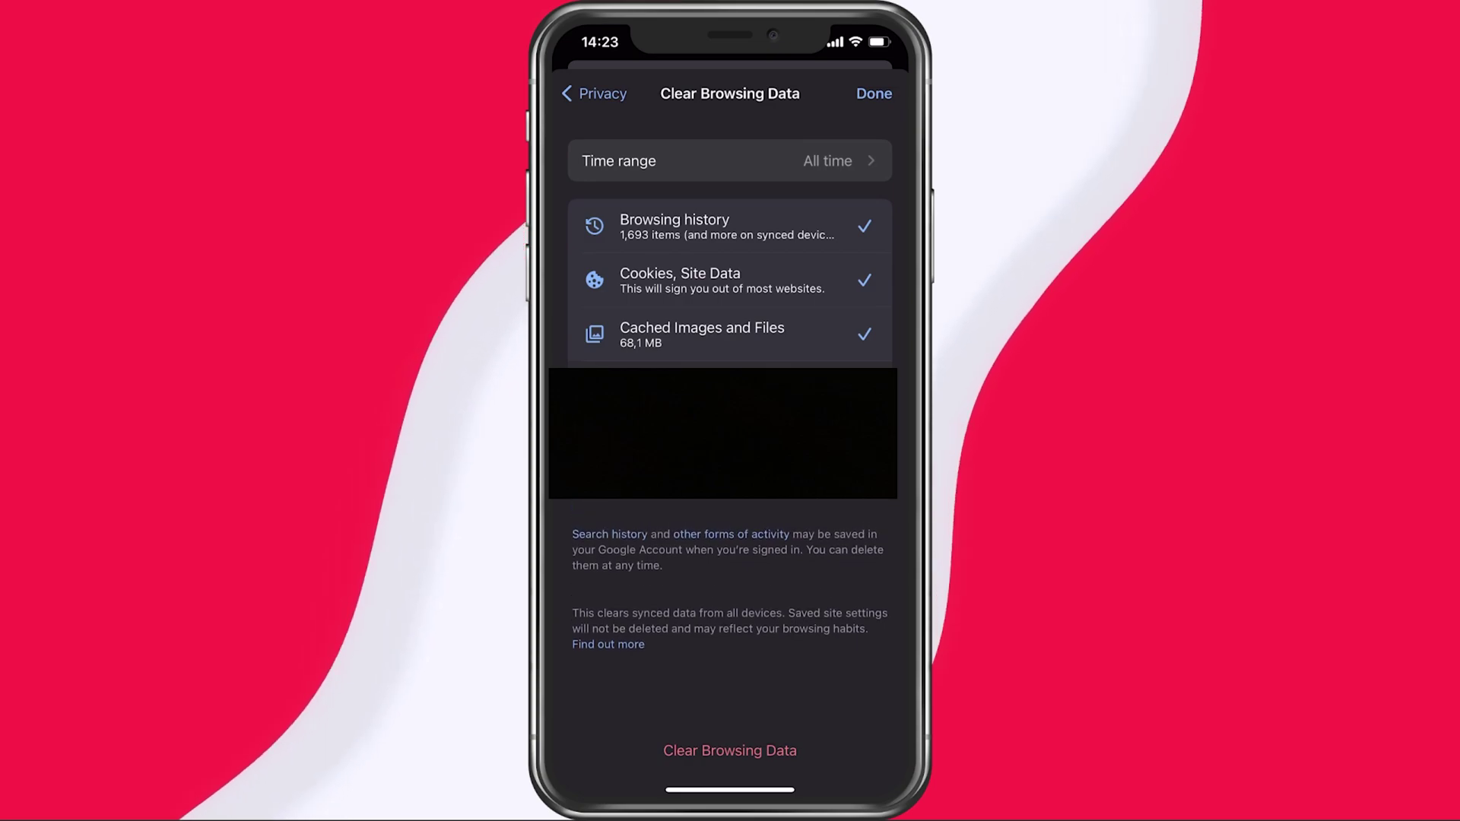
click(730, 227)
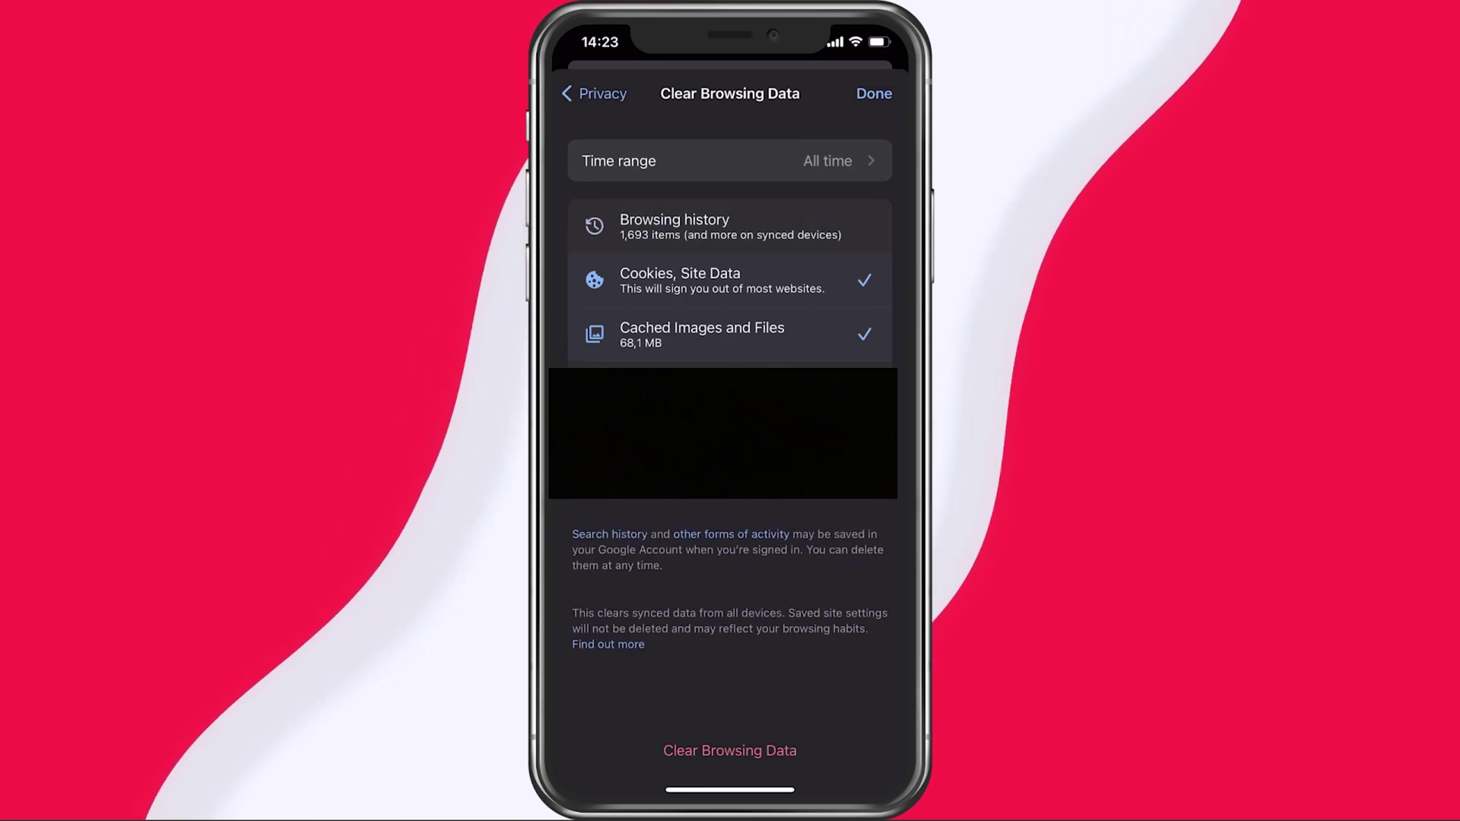